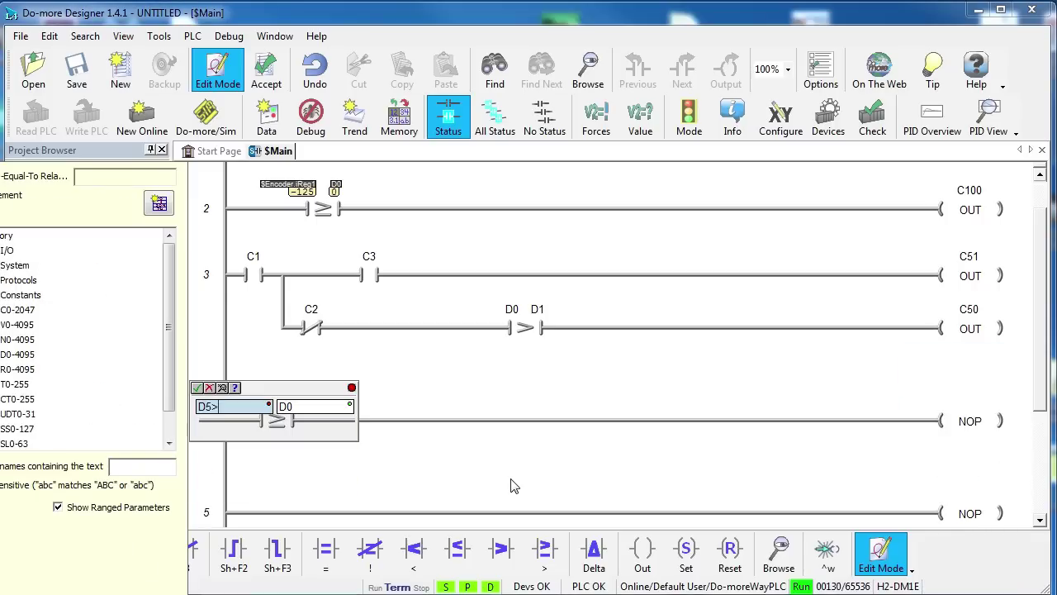
Finish the rung 4 comparison contact as D5 ≥ 123.
key(Tab)
text(123)
key(Return)
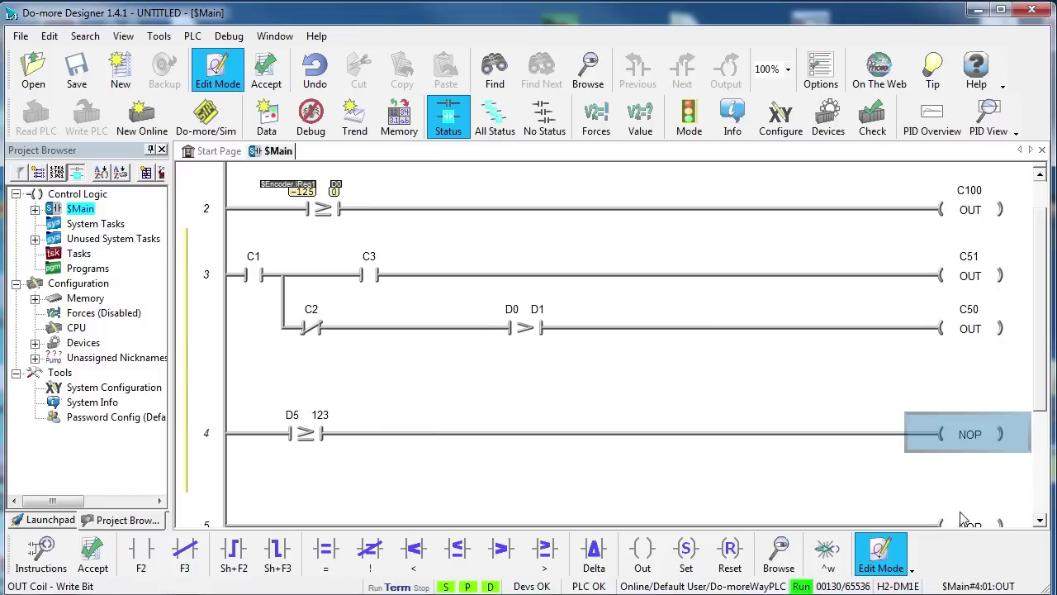
Add SET C54 and OUT C55 coils, then enter a STREAMOUT instruction on rung 5.
text(set c54)
key(Return)
text(out c55)
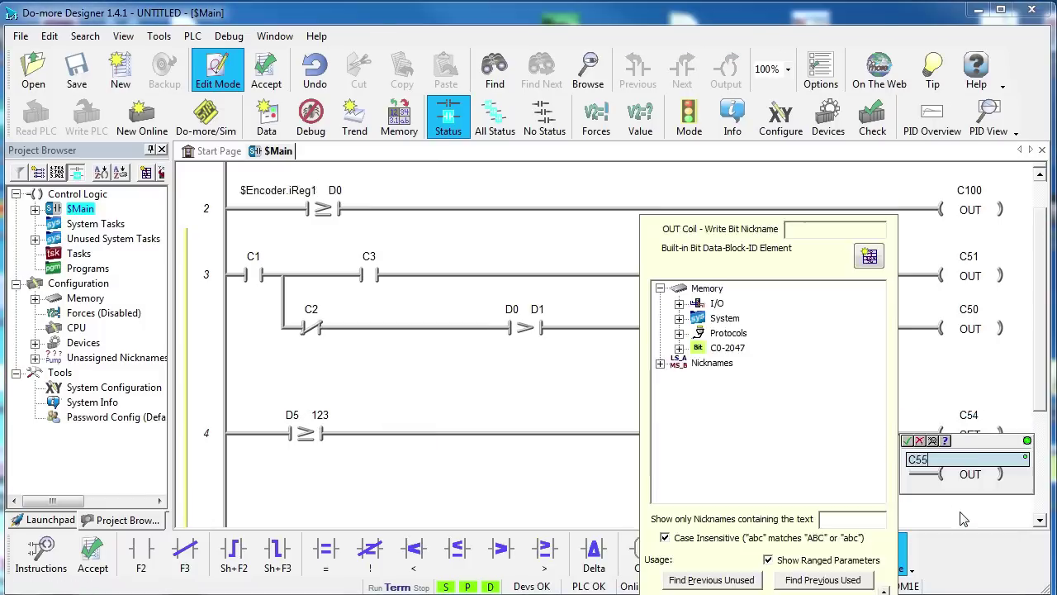
key(Return)
text(streamout)
key(Return)
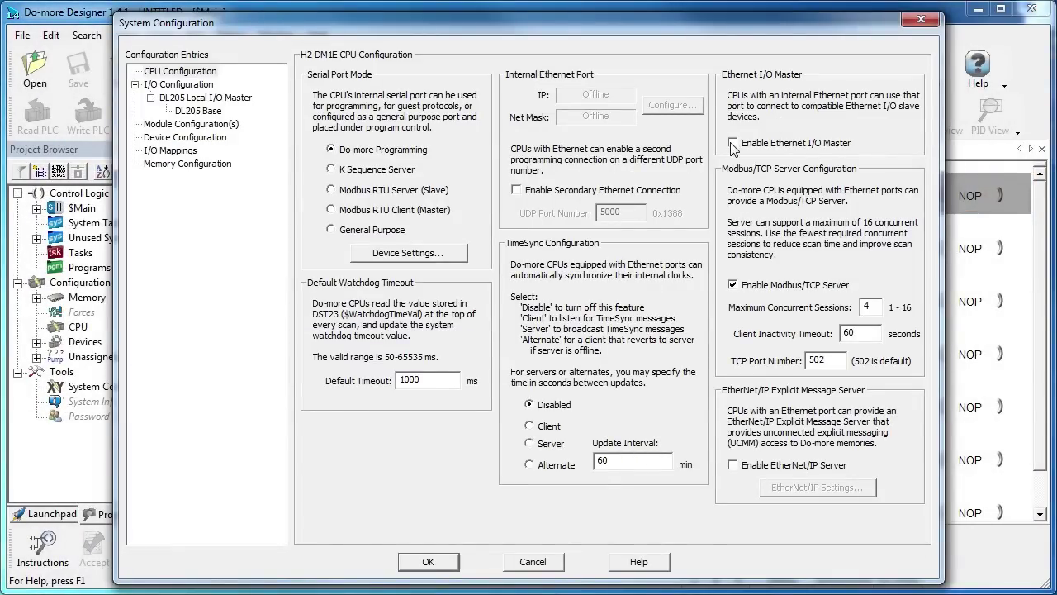
Enable Ethernet I/O Master, then disable it again and confirm the warning.
click(732, 144)
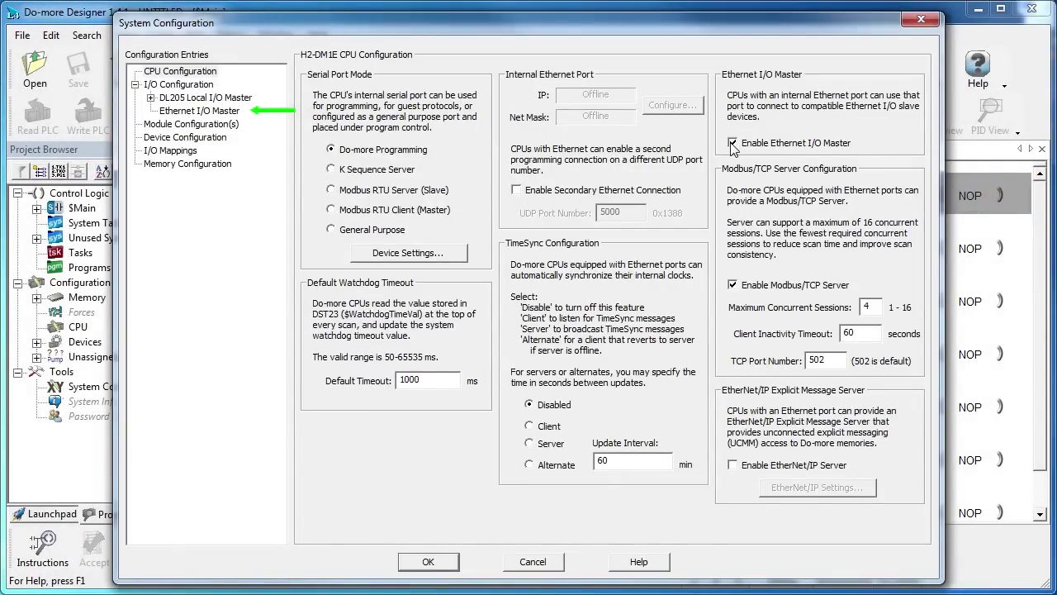
click(732, 144)
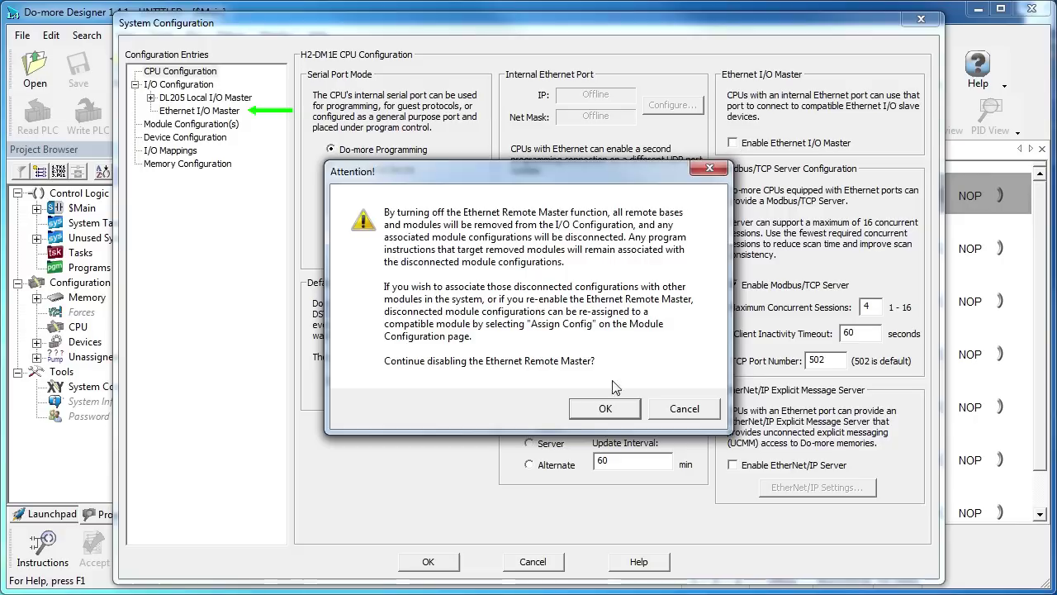
click(607, 408)
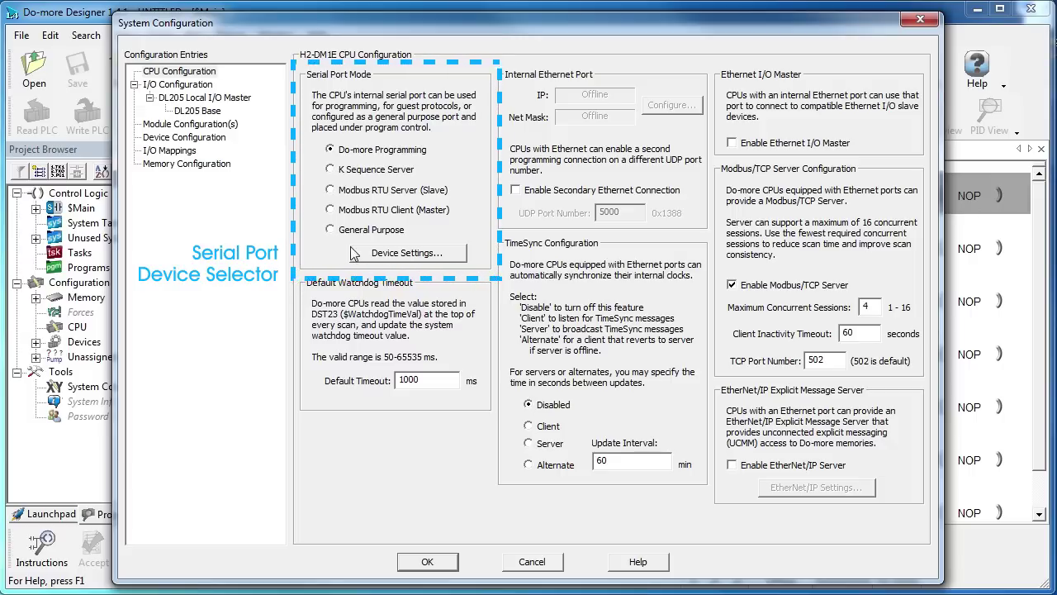
Set the serial port to General Purpose and confirm its 115200 baud, 8-N-1 settings.
click(331, 229)
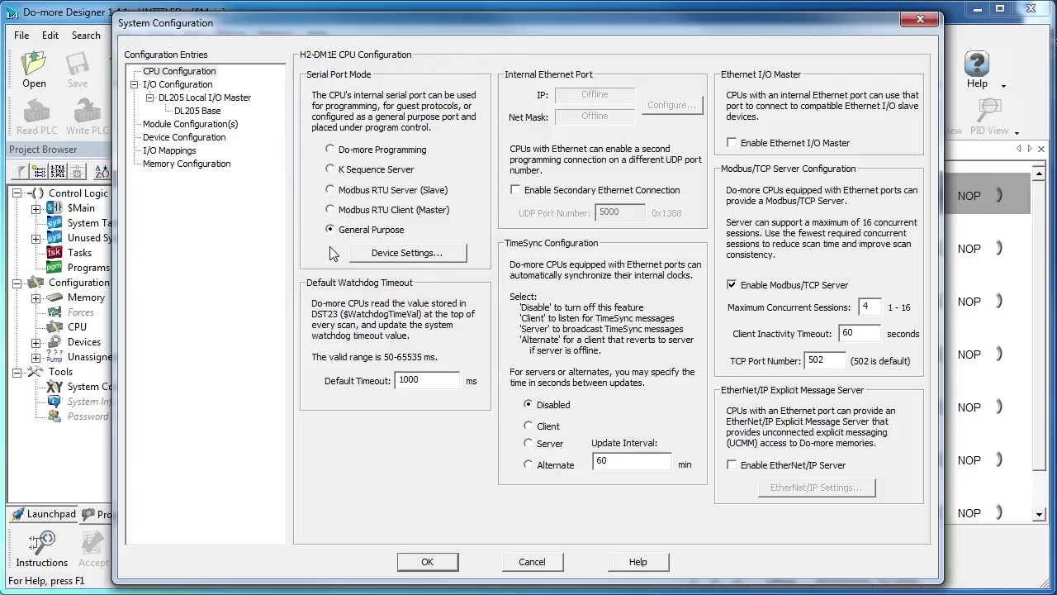
click(378, 255)
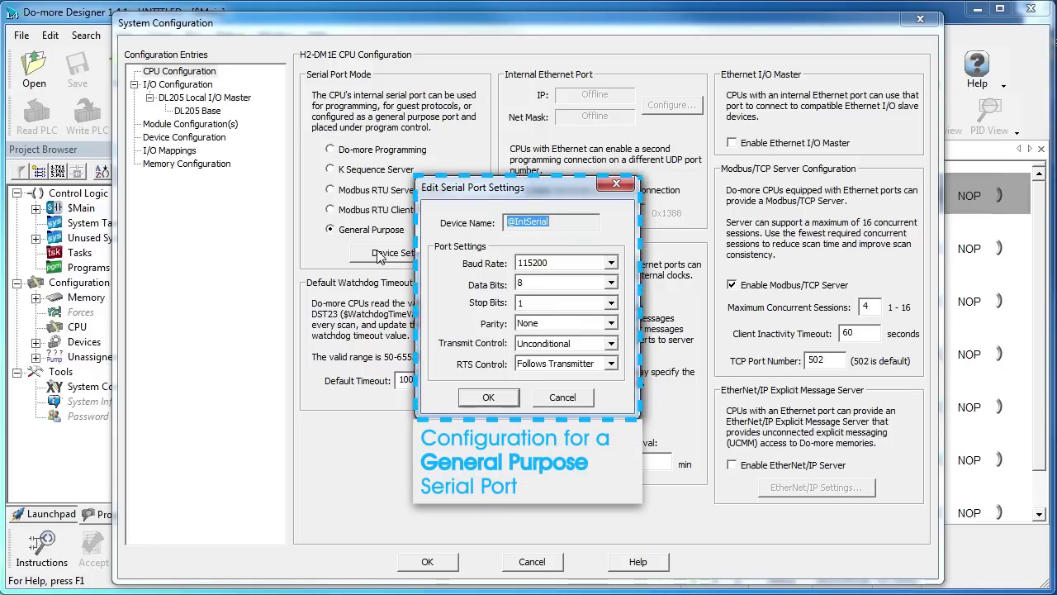
click(489, 399)
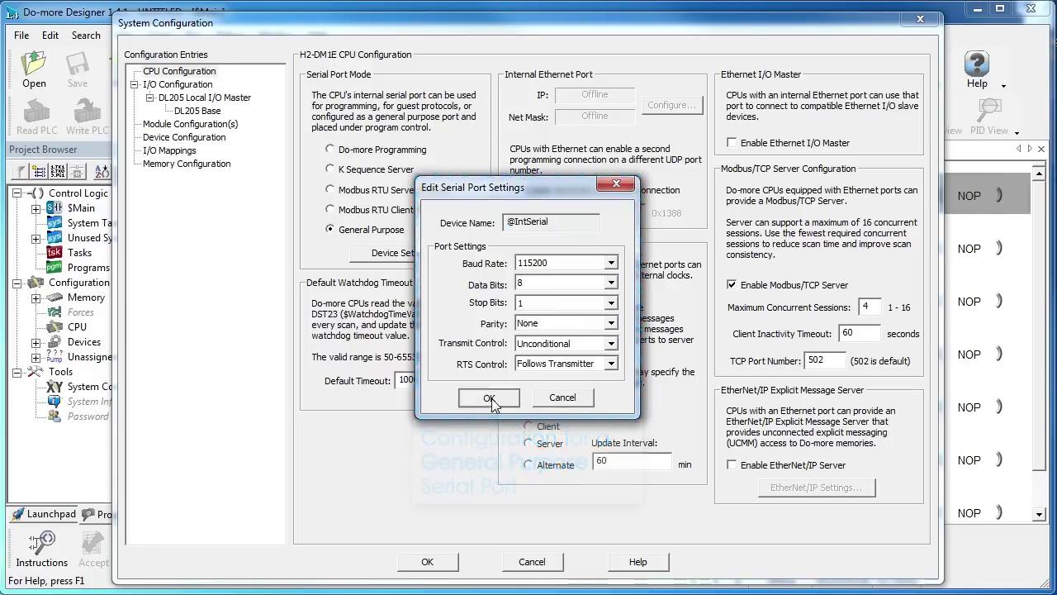
Switch the serial port to Modbus RTU Client and review its 1000 ms timeout, 2 retries.
click(330, 210)
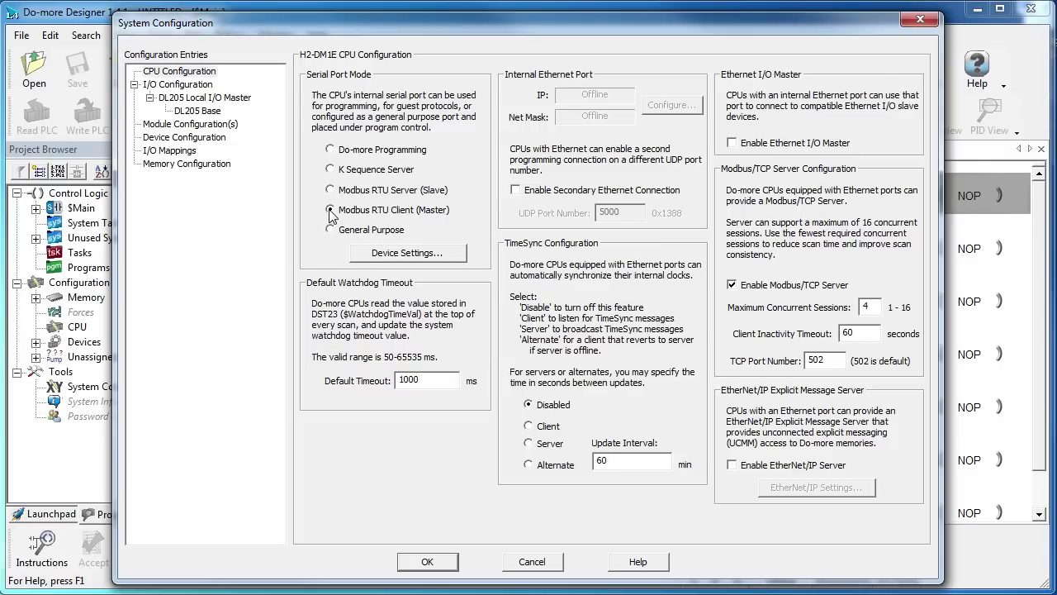
click(382, 256)
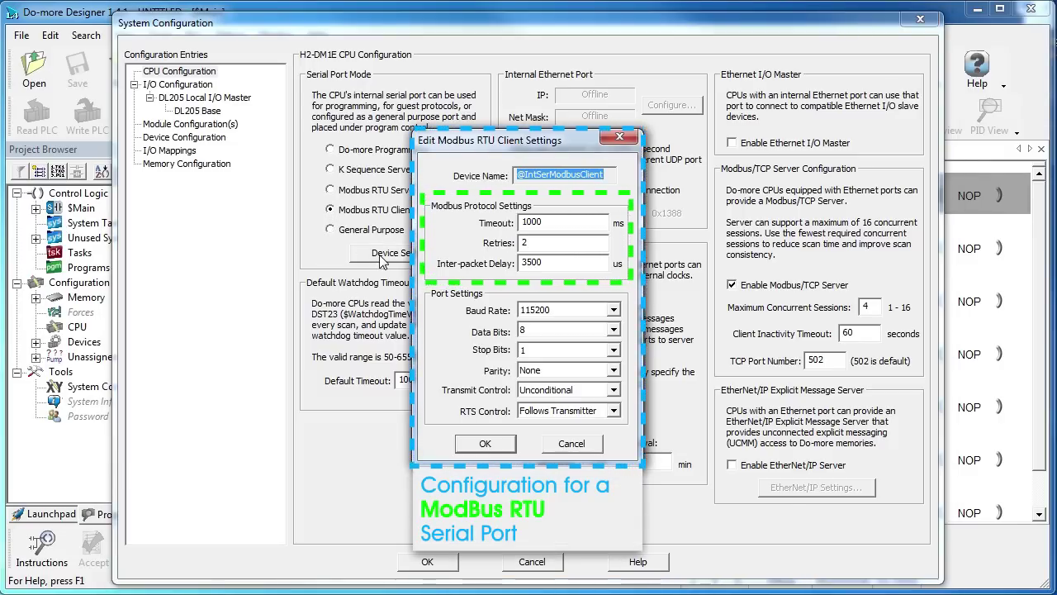
click(574, 446)
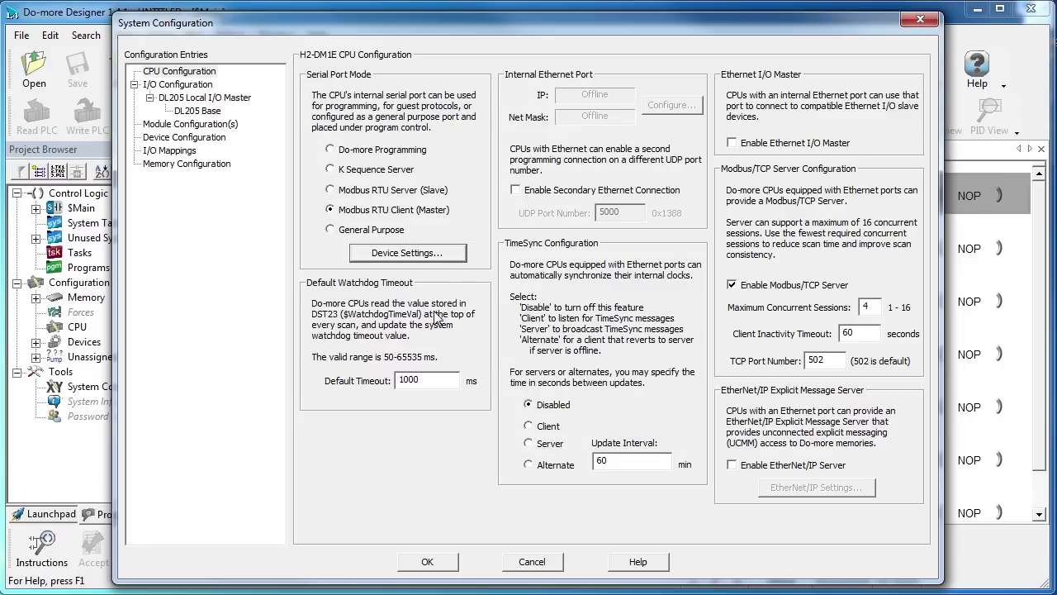
click(396, 256)
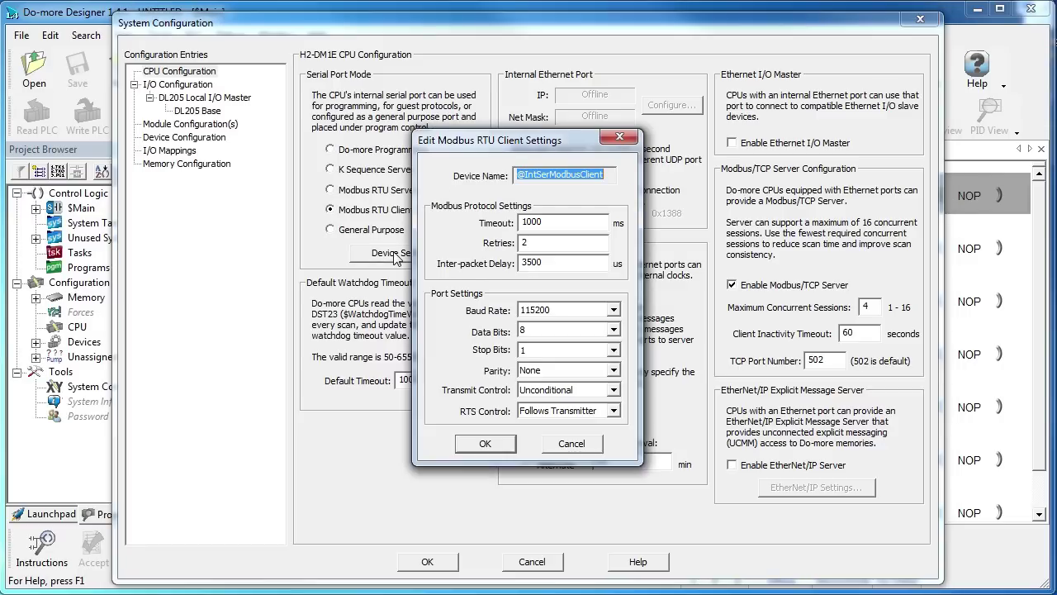